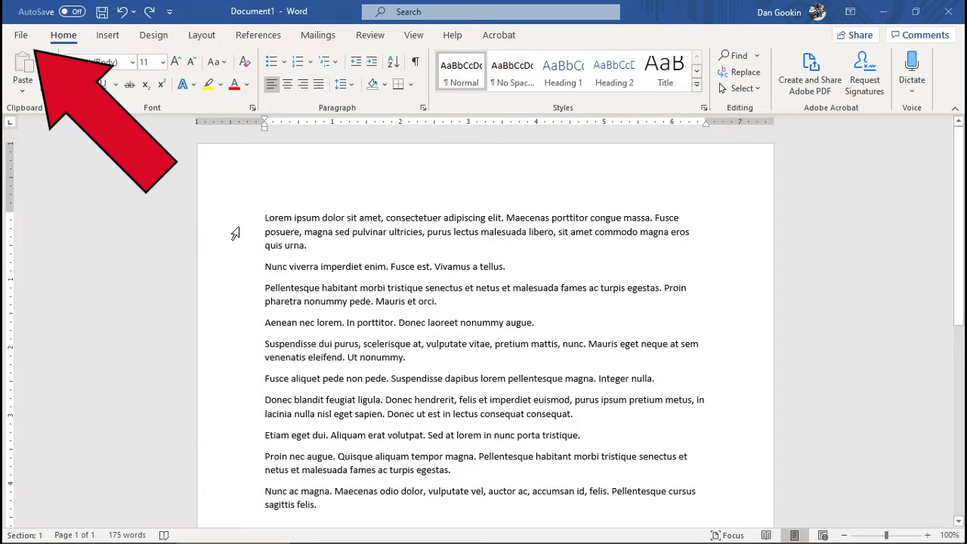
- Open Word's File backstage Home page with its templates and recent files
left_click(20, 36)
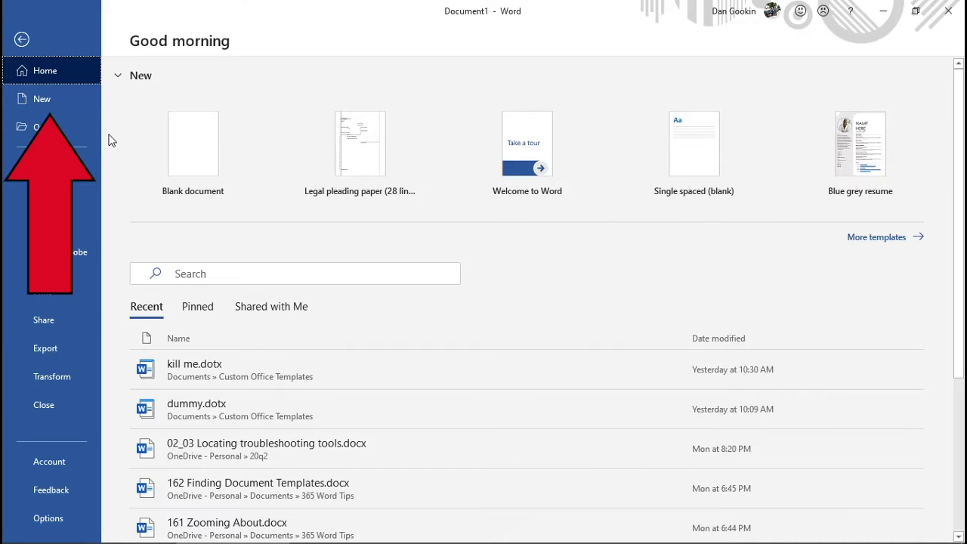
- Switch to the New page of the File backstage
left_click(61, 103)
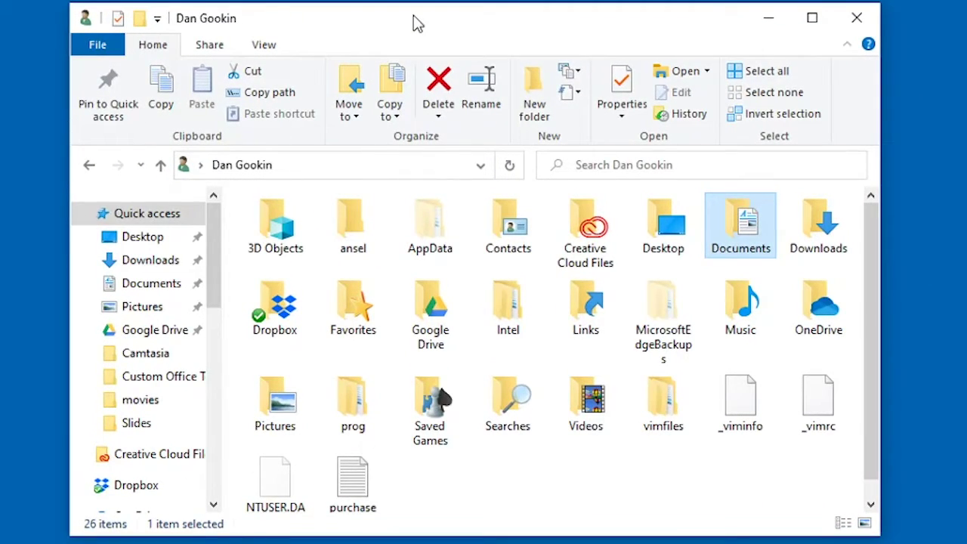
- Open Documents, then Custom Office Templates in File Explorer to list its nine templates
left_click(201, 165)
left_click(258, 288)
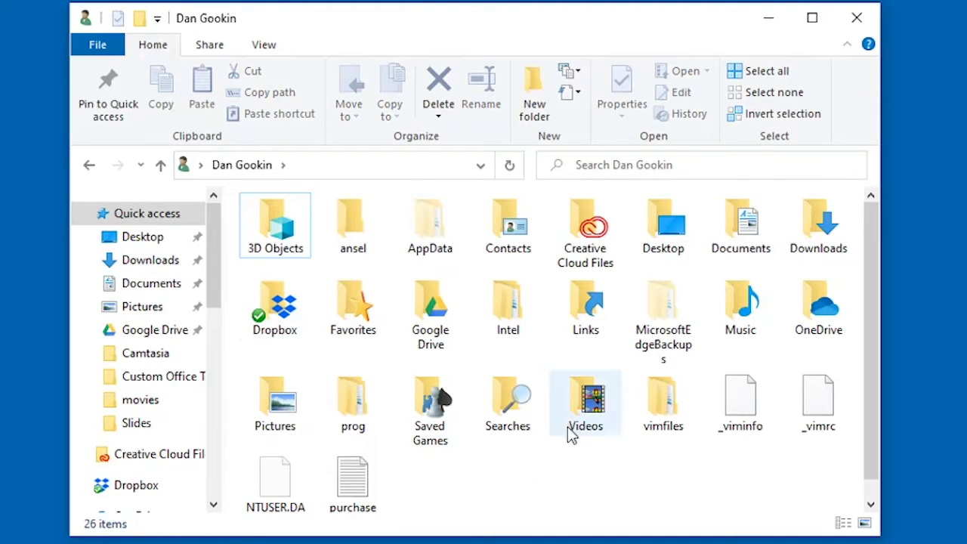
double_click(741, 226)
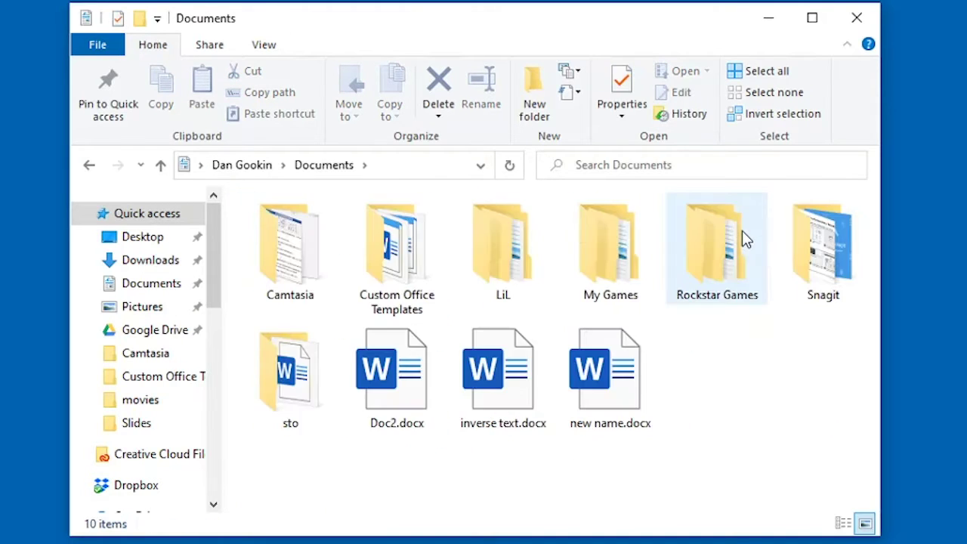
double_click(421, 309)
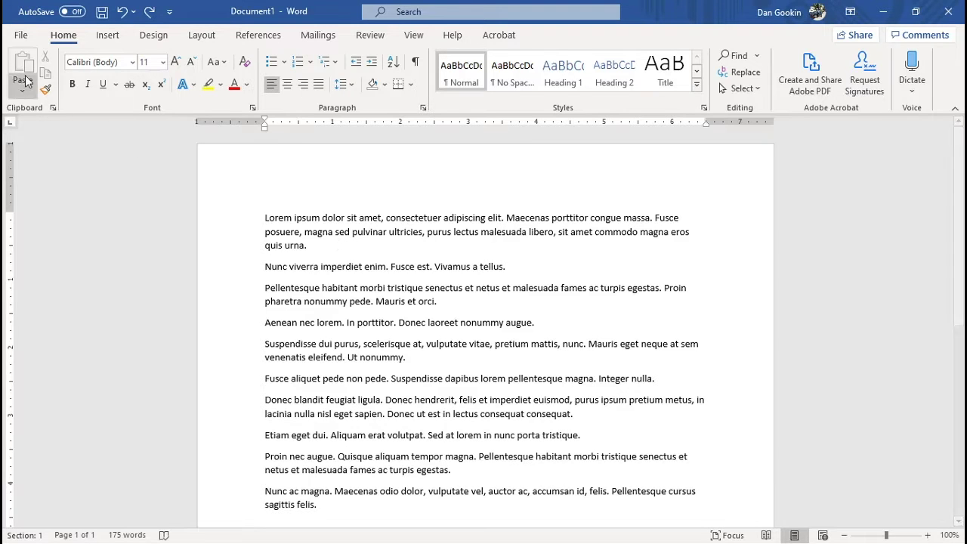
- Open the Word Tip.dotx template from Documents\Custom Office Templates through File > Open > Browse
left_click(21, 35)
left_click(30, 127)
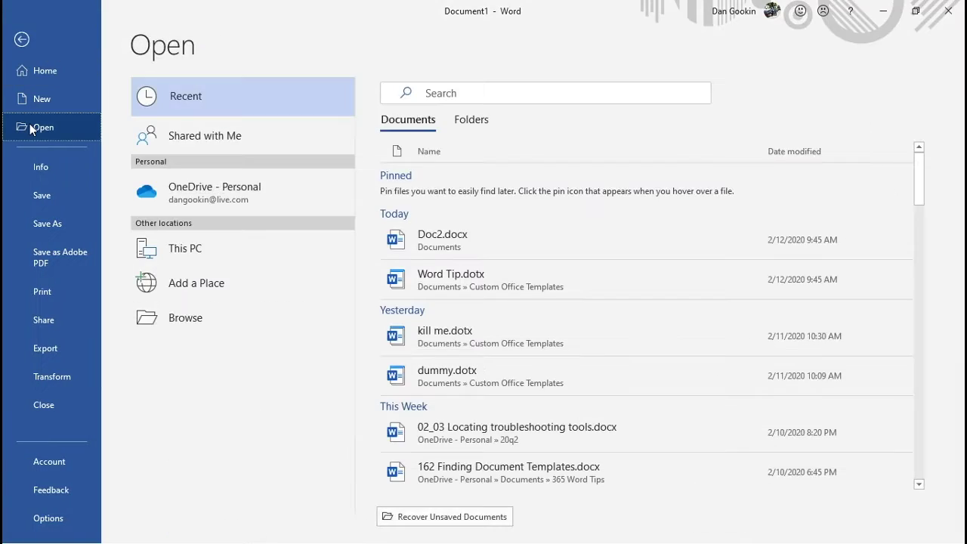
left_click(228, 320)
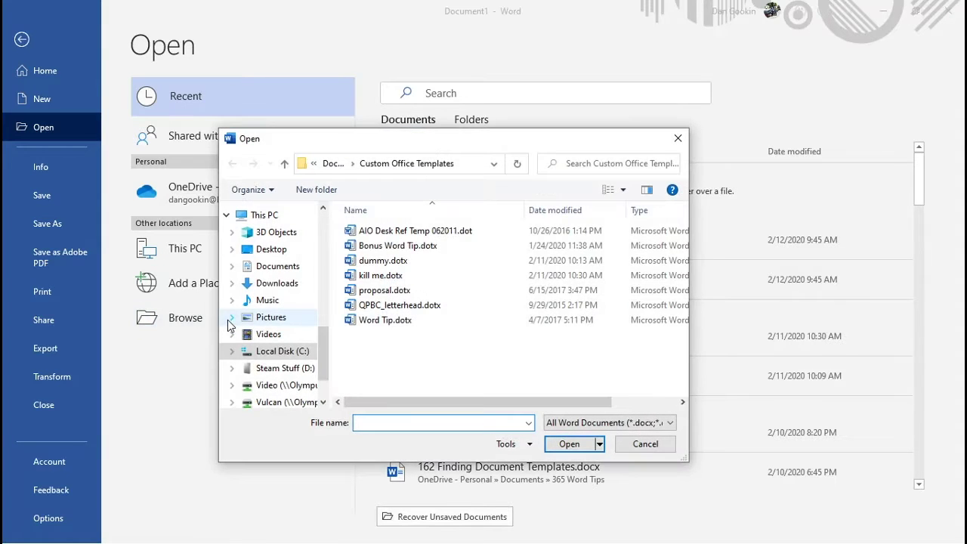
left_click(338, 169)
double_click(405, 245)
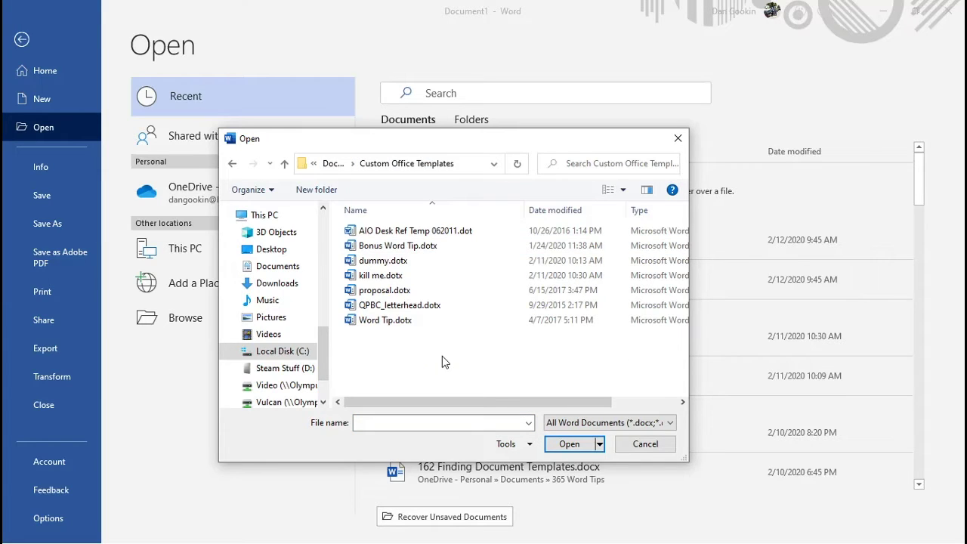
left_click(401, 320)
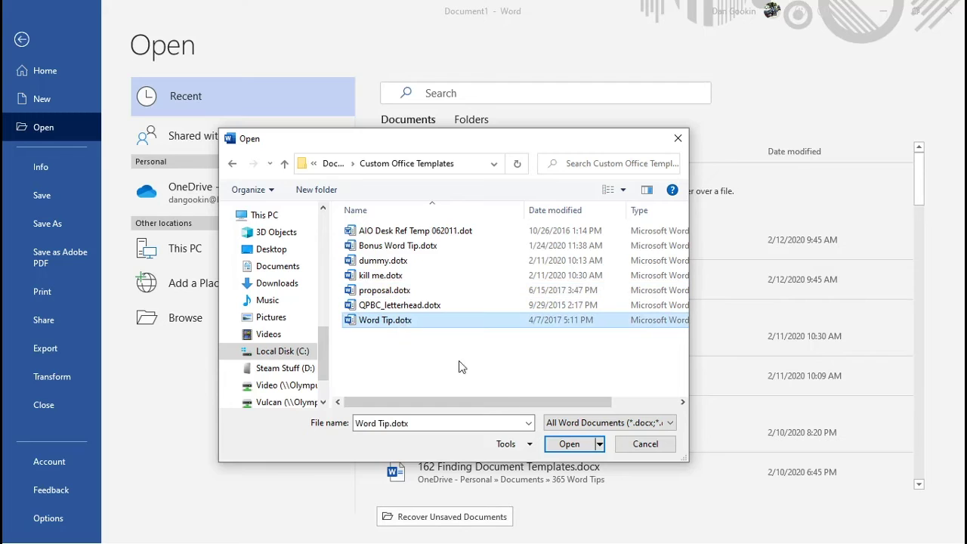
left_click(582, 447)
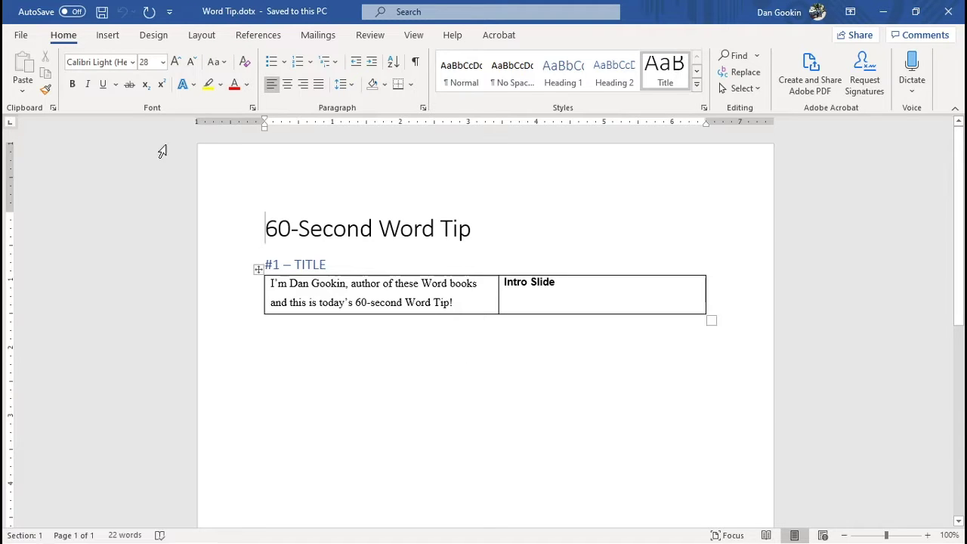
left_click(21, 35)
left_click(33, 99)
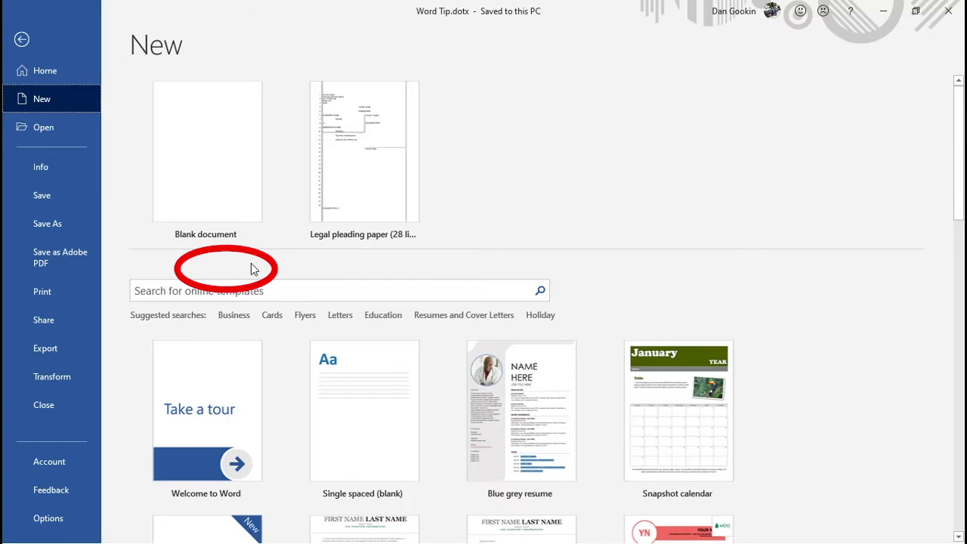
left_click(23, 40)
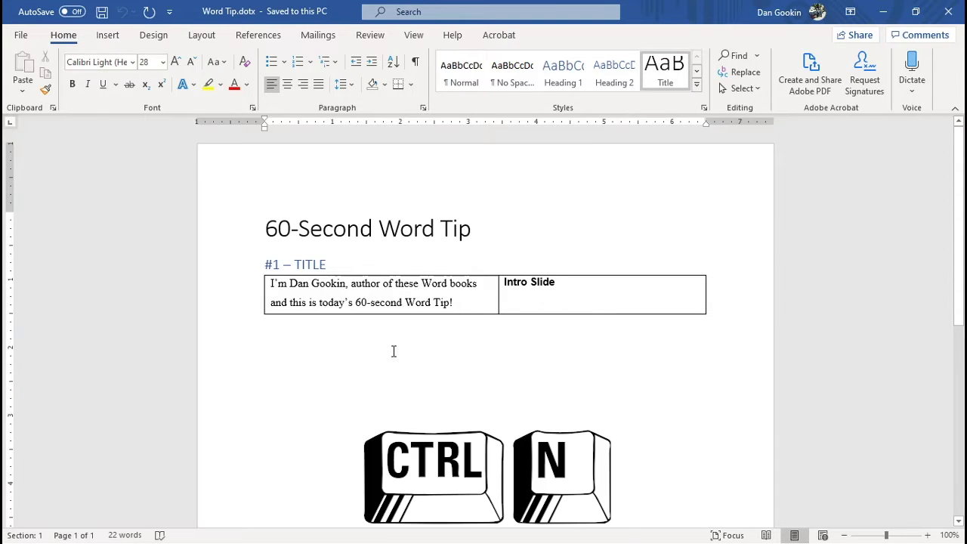
key("ctrl+n")
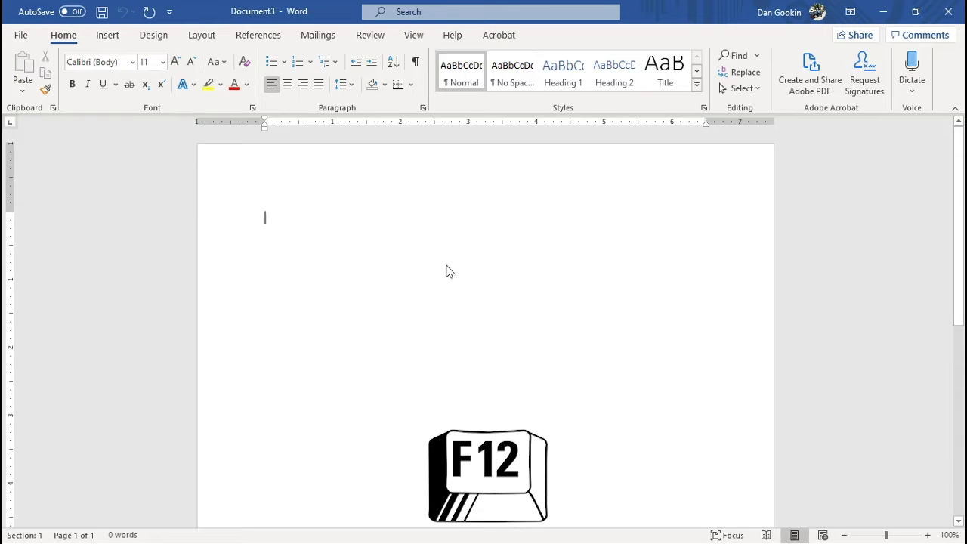
- Save the blank document as killme.dotx, a Word Template (*.dotx), in Custom Office Templates
key("F12")
left_click(324, 135)
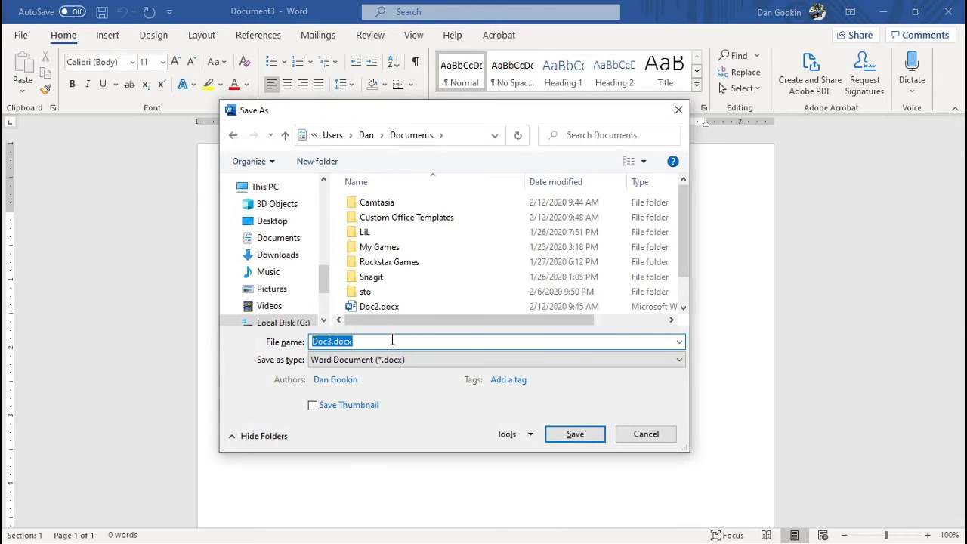
double_click(428, 218)
type("killme")
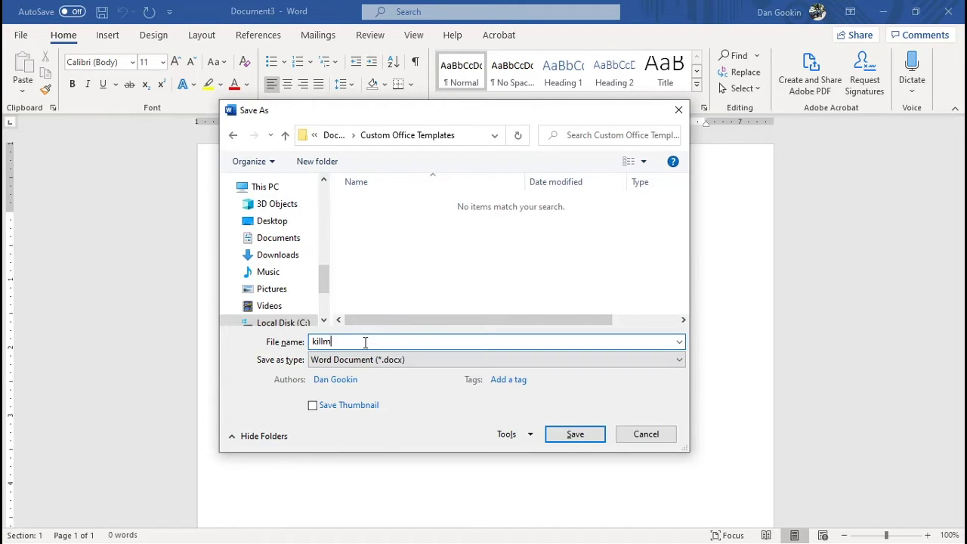
left_click(351, 361)
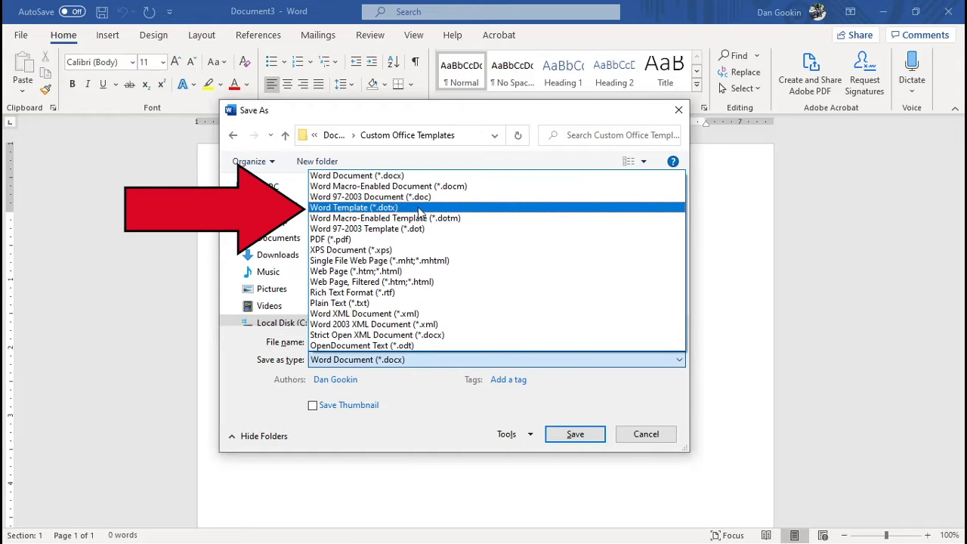
left_click(419, 210)
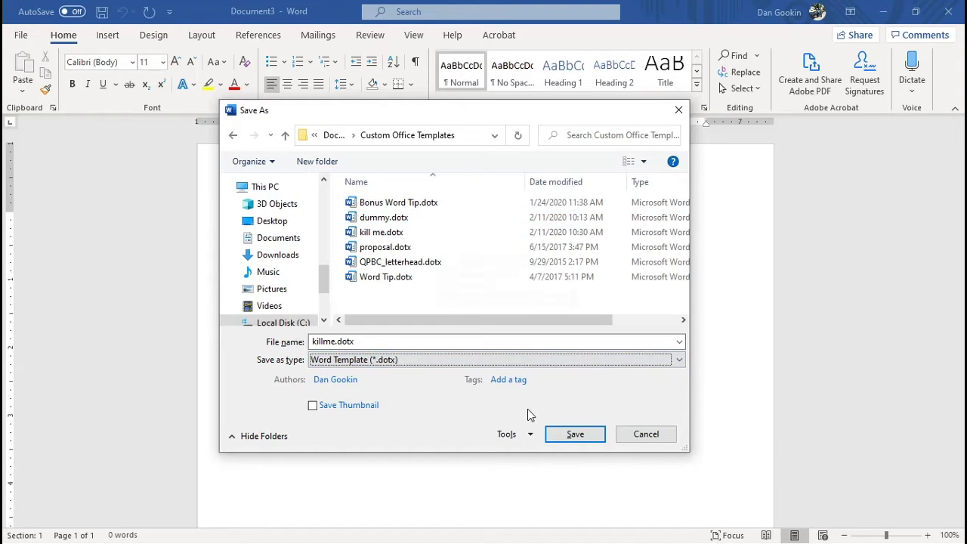
left_click(587, 441)
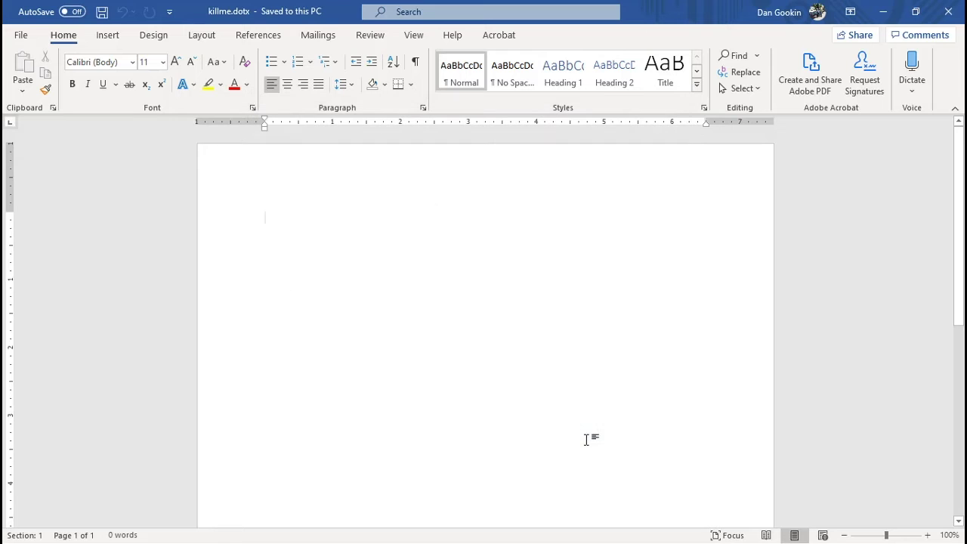
- Check the Personal templates on File > New and confirm killme is listed
left_click(22, 35)
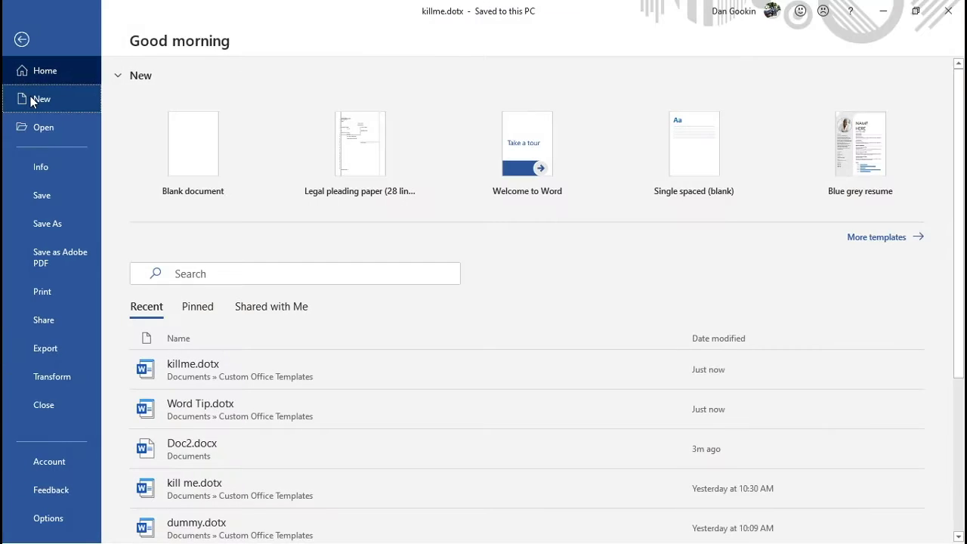
left_click(30, 96)
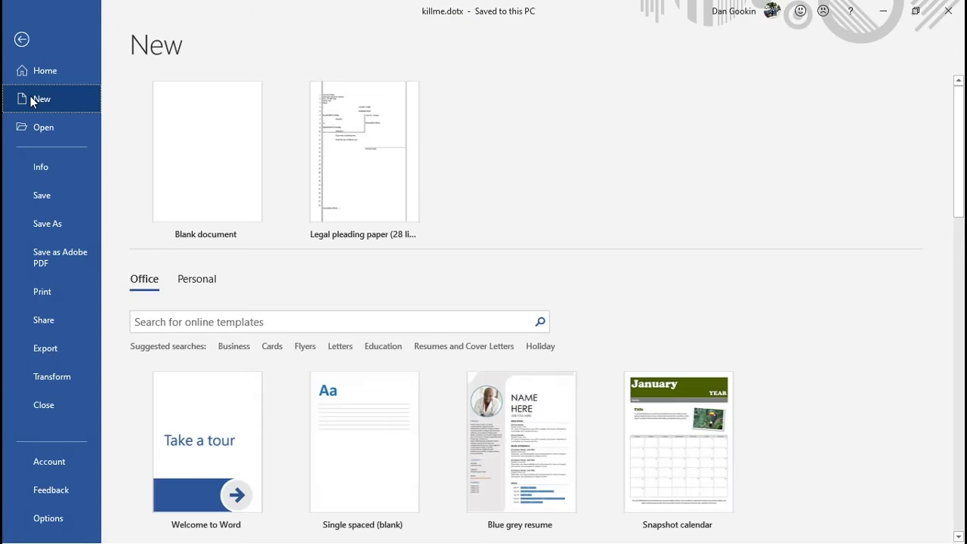
left_click(202, 289)
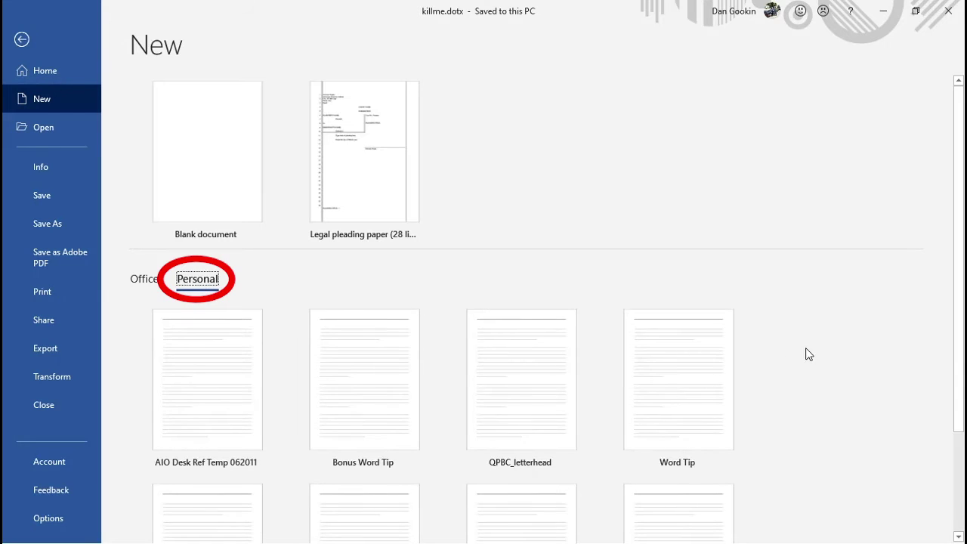
scroll(809, 355, "down", 3)
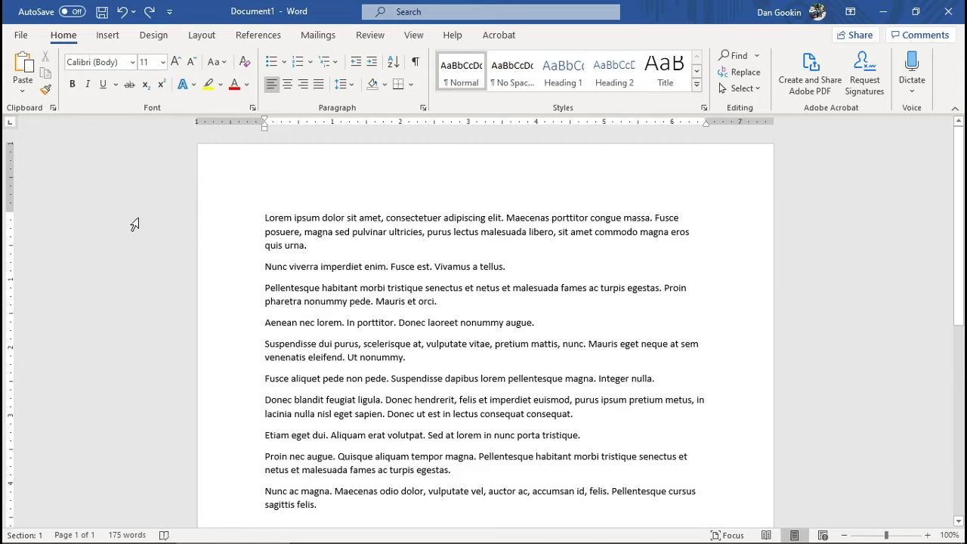
- In Word Options > Save, type the user's Documents\Custom Office Templates path as default personal templates location
left_click(20, 36)
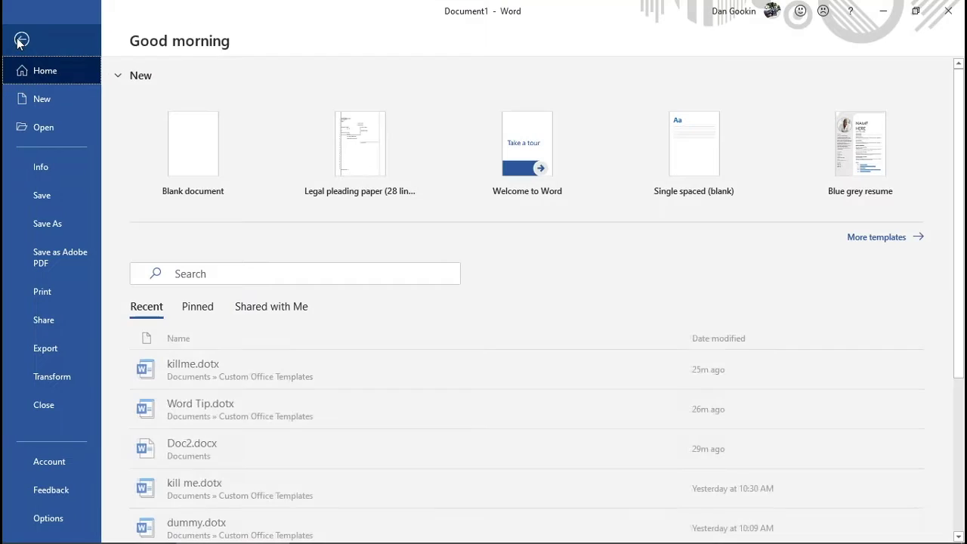
left_click(63, 519)
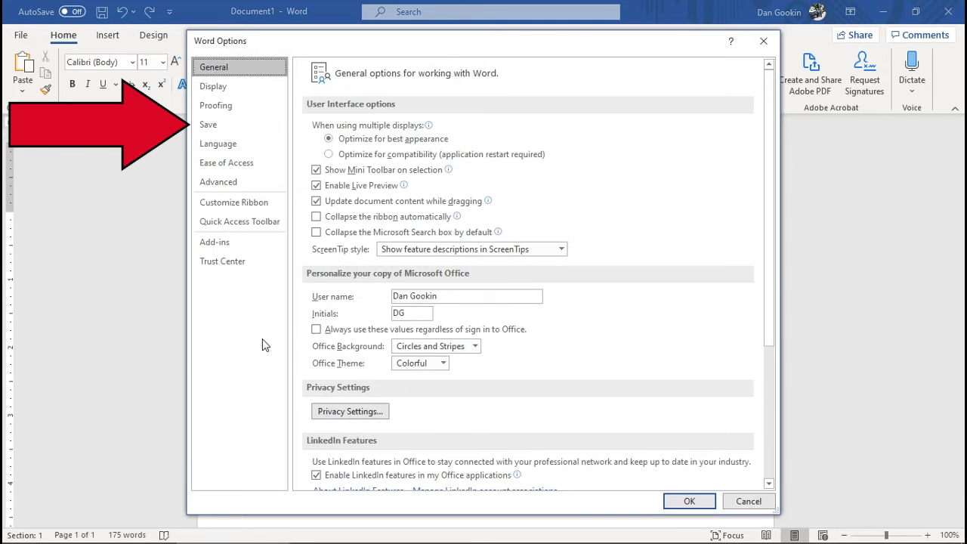
left_click(210, 124)
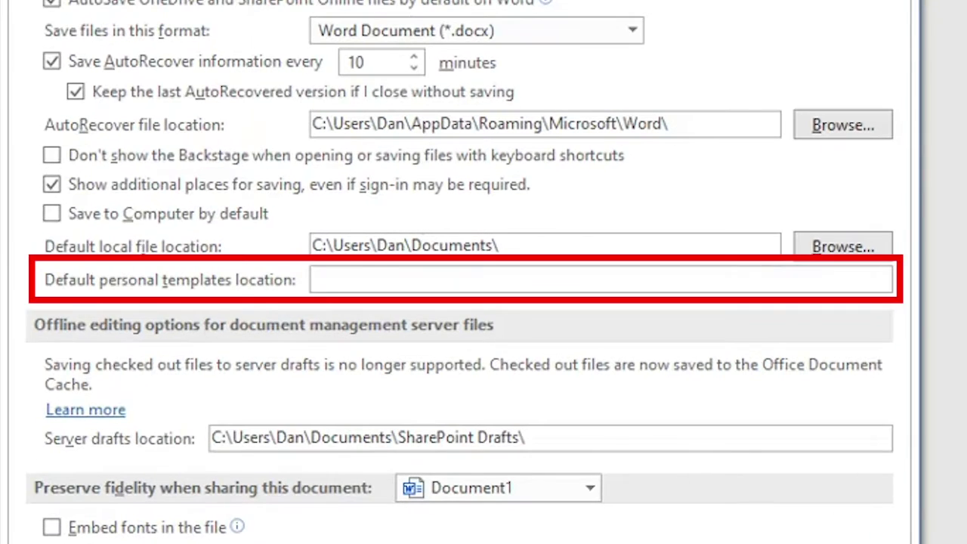
left_click(324, 281)
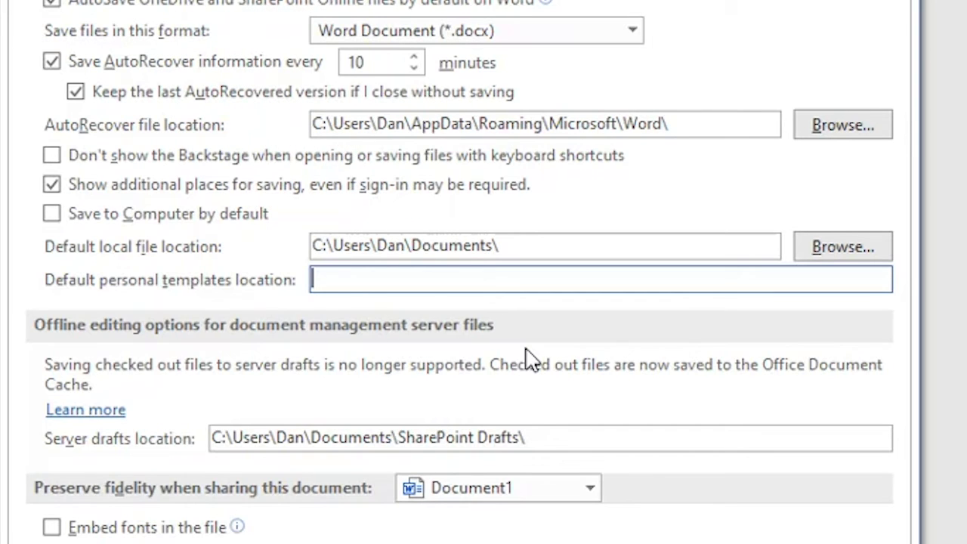
type("C:\\Users")
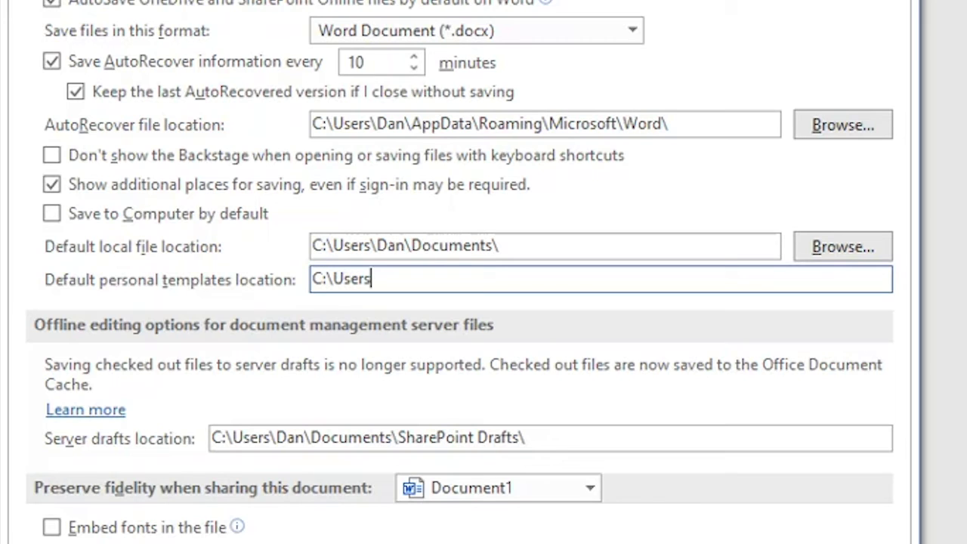
type("\\Dan\\Doc")
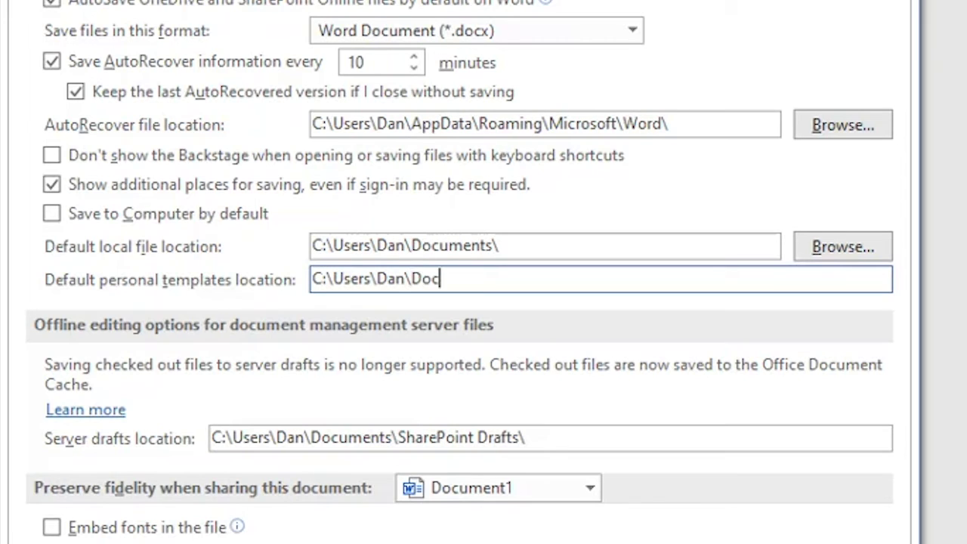
type("uments\\")
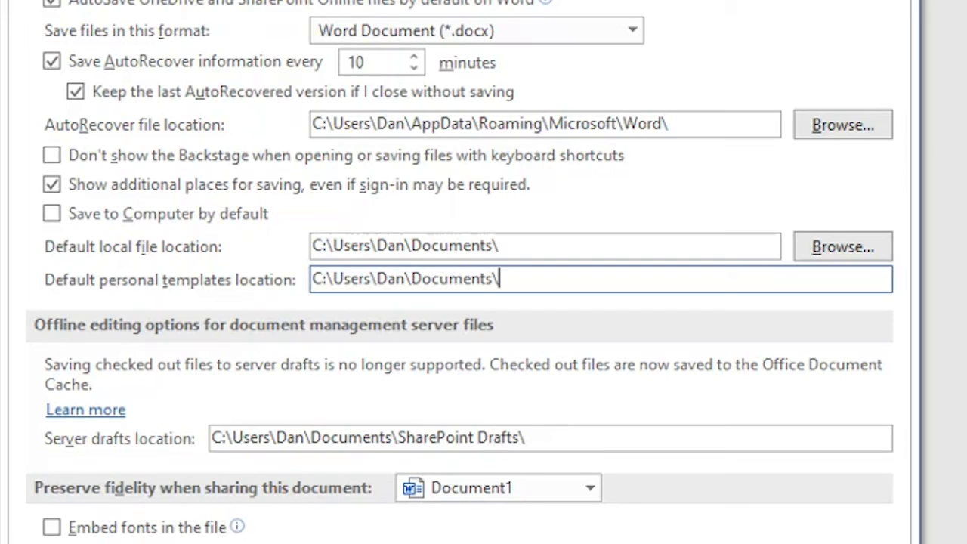
type("Custom ")
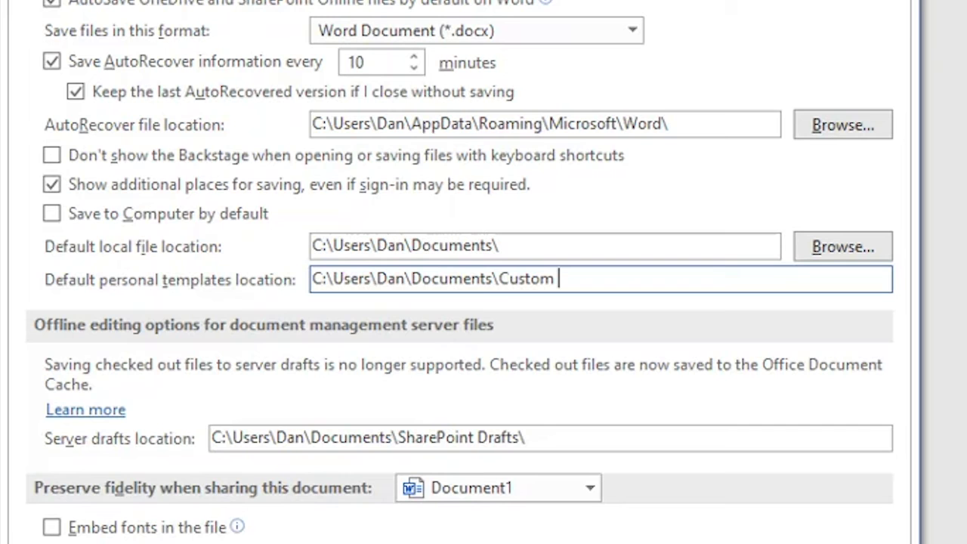
type("Office T")
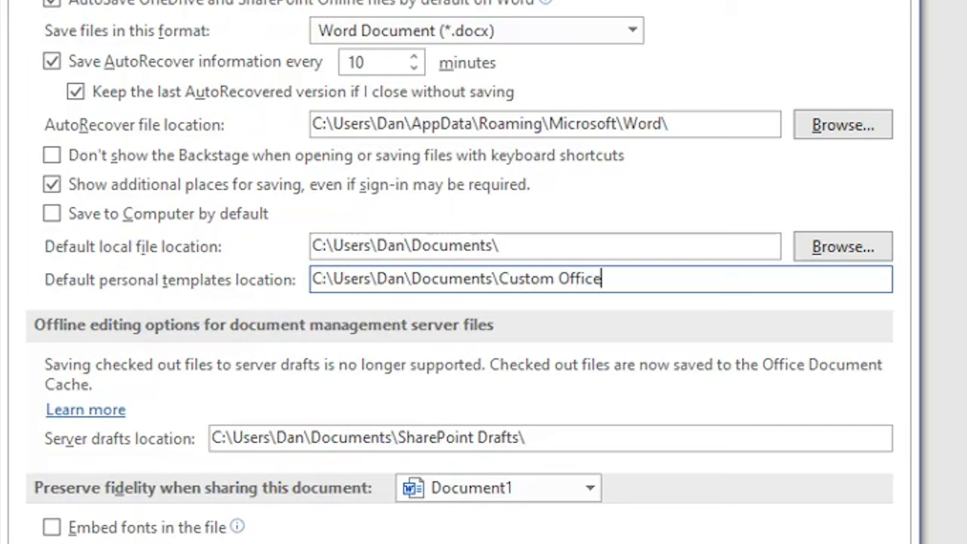
type("emplates")
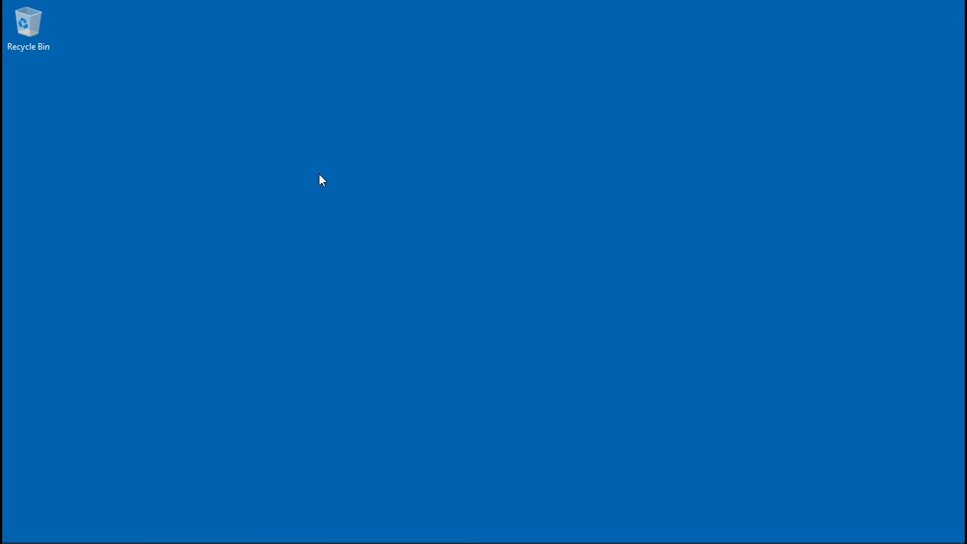
- Copy the Custom Office Templates folder's full path from a new File Explorer window's address bar
key("super+e")
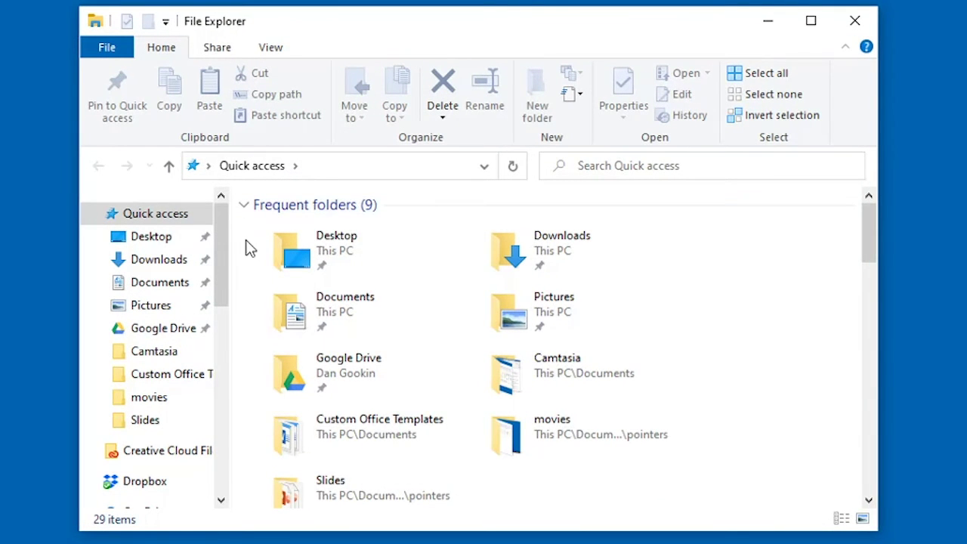
left_click(209, 166)
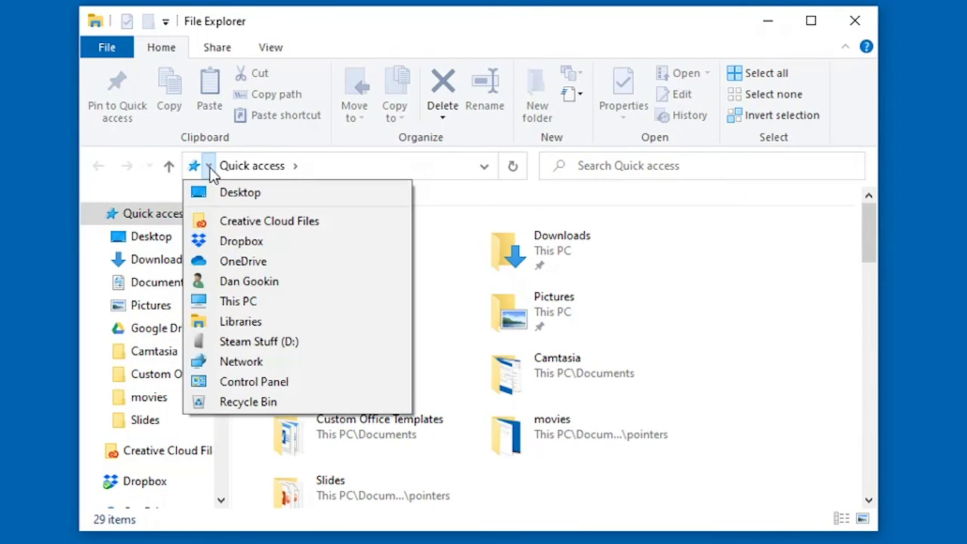
left_click(256, 281)
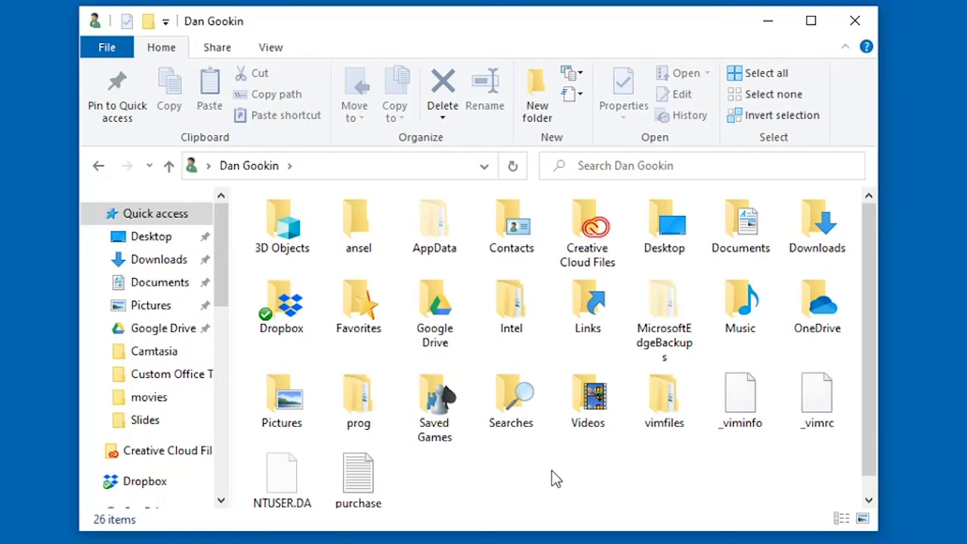
double_click(748, 243)
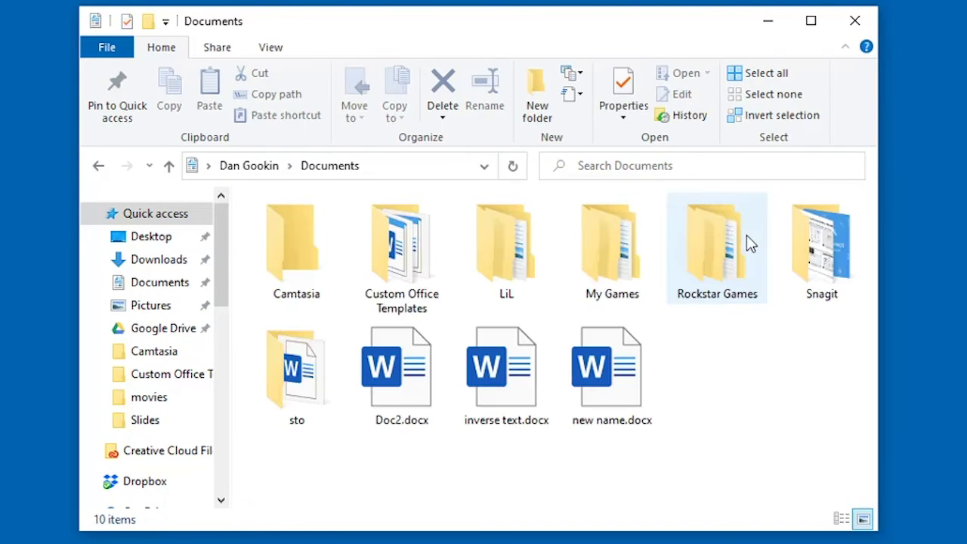
double_click(395, 266)
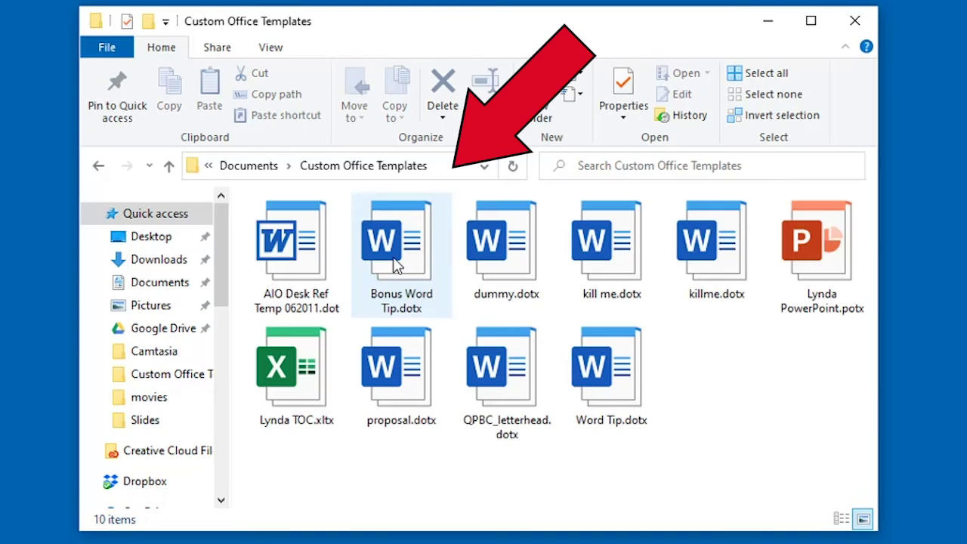
left_click(437, 173)
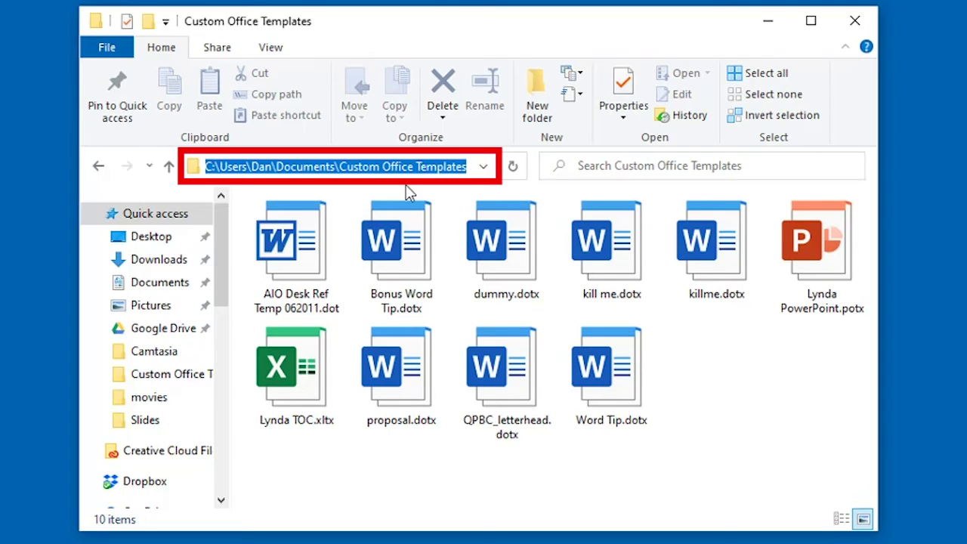
key("ctrl+c")
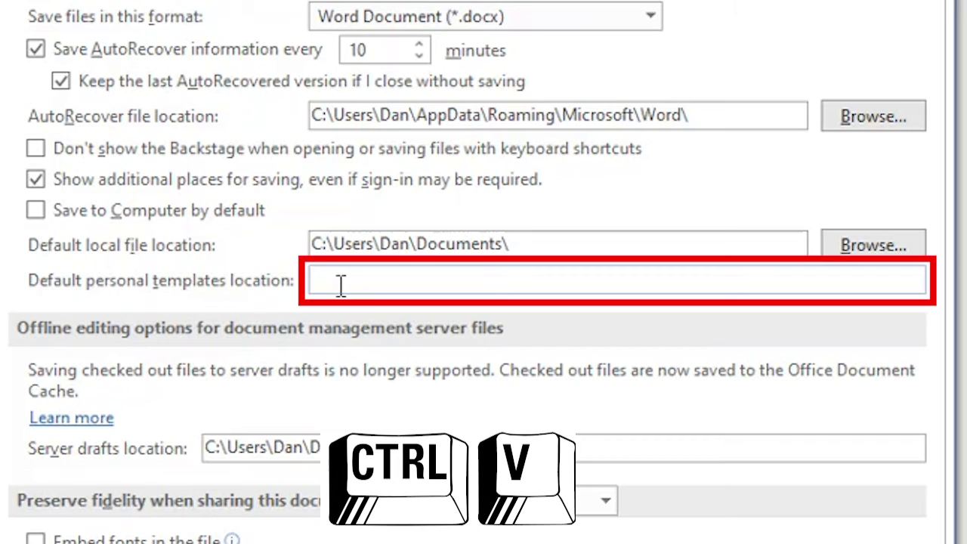
- Paste the copied path into Default personal templates location and confirm with OK
left_click(341, 286)
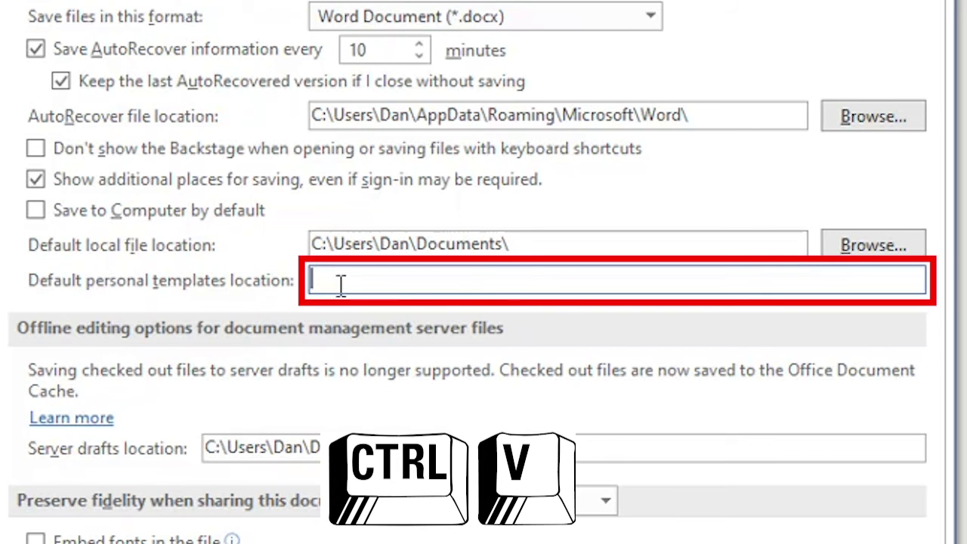
key("ctrl+v")
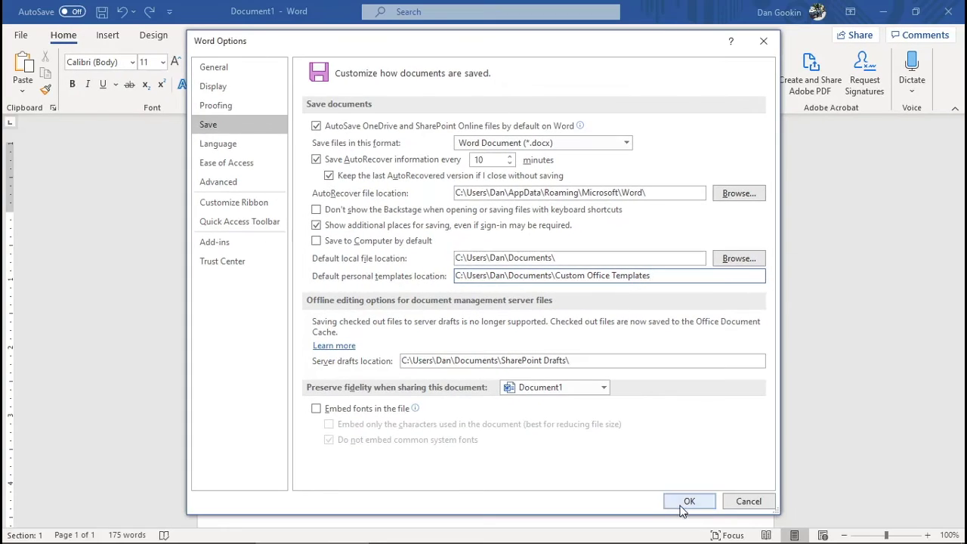
left_click(684, 498)
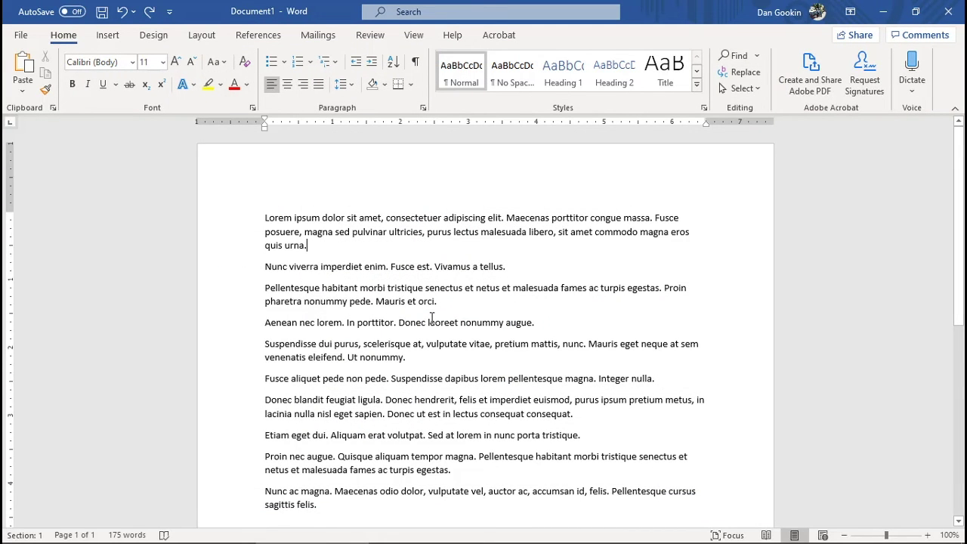
- List the eight Personal templates on File > New, including Word Tip, killme and proposal
left_click(21, 35)
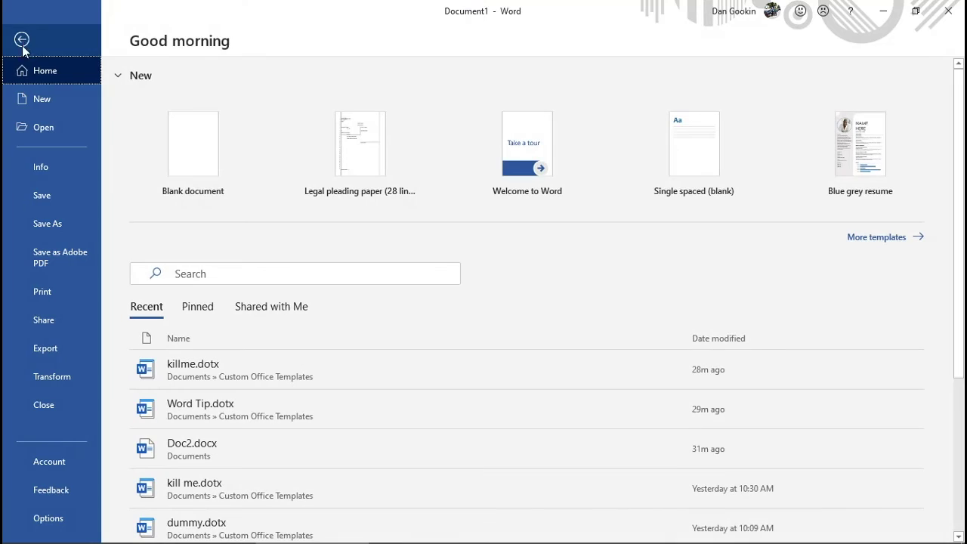
left_click(43, 98)
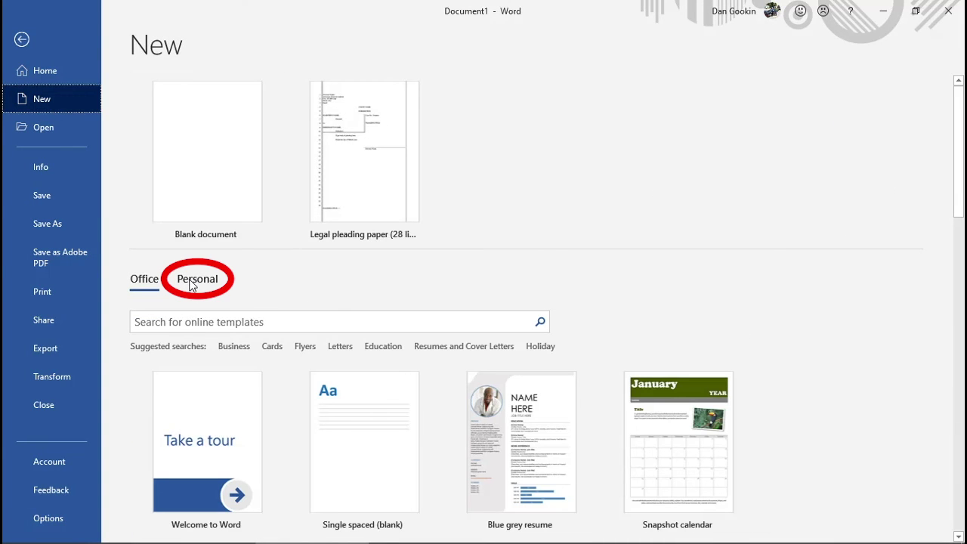
left_click(191, 281)
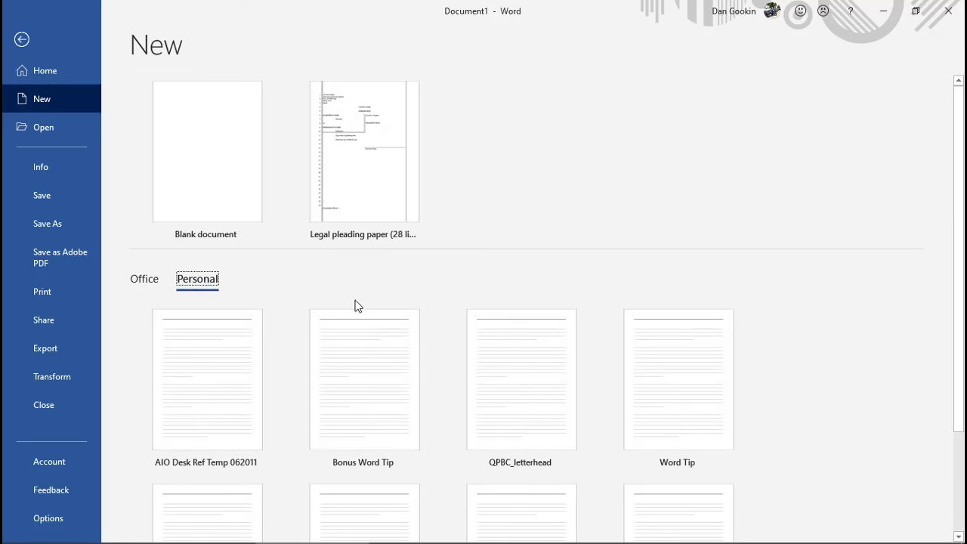
scroll(791, 321, "down", 1)
scroll(791, 319, "down", 3)
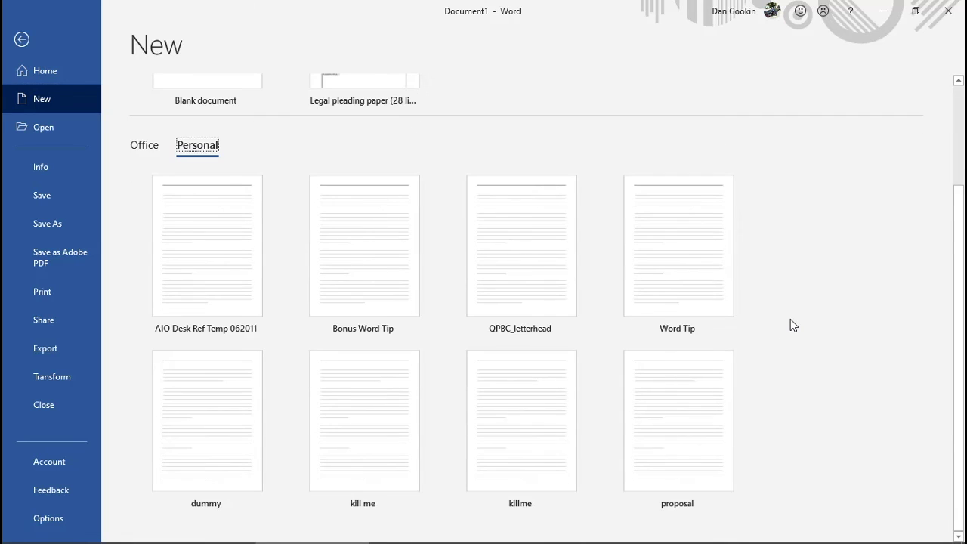